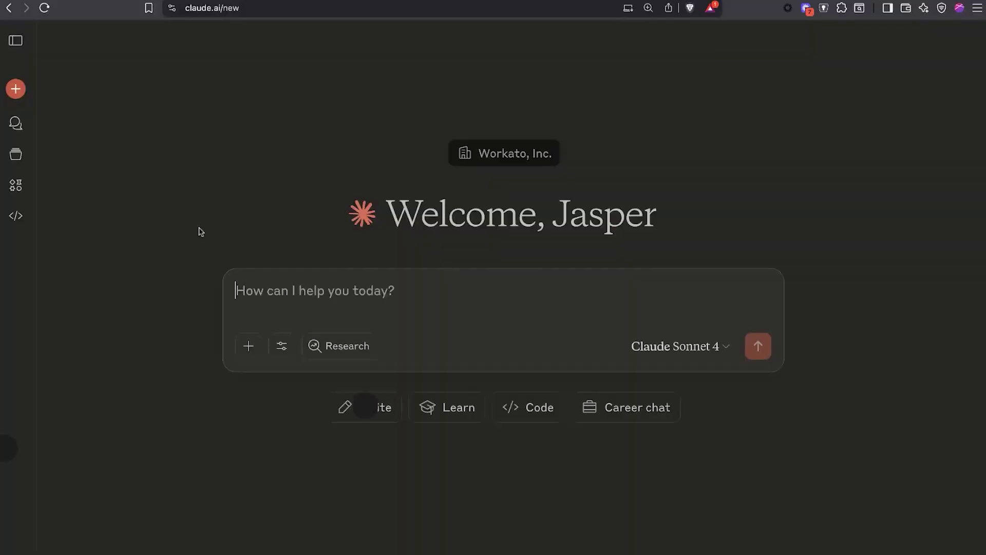
Send Claude the prompt to update campaign visuals from Q3 learnings and create design tickets
text(Update the campaign visuals based on Q3 learnings and create tickets for the design team)
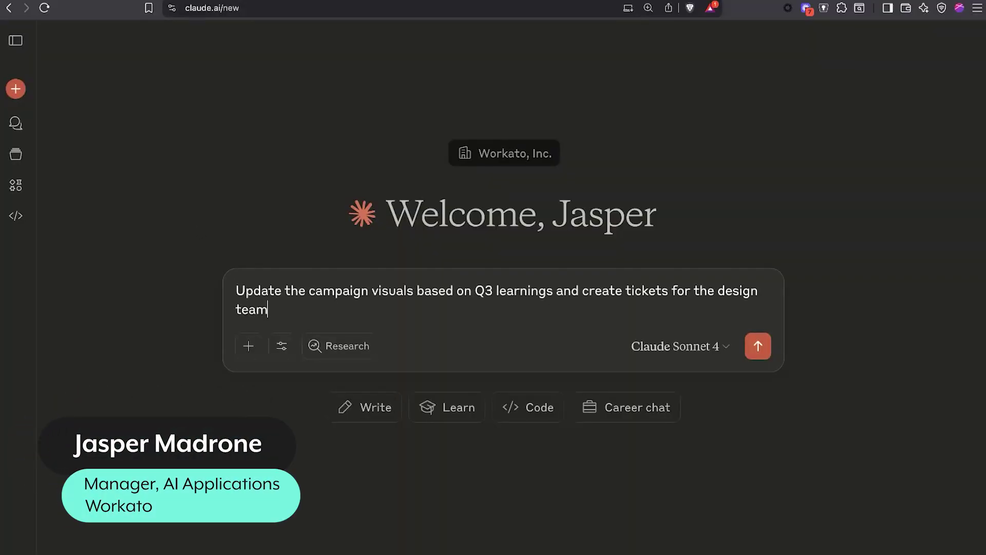
key(Return)
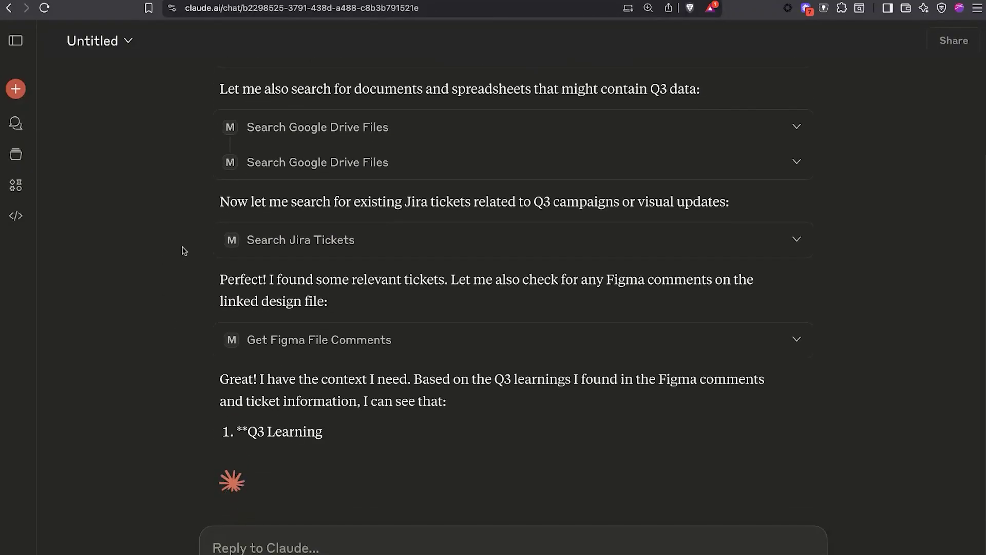
Inspect the Search Jira Tickets request and response, highlighting the Figma asset id
click(311, 251)
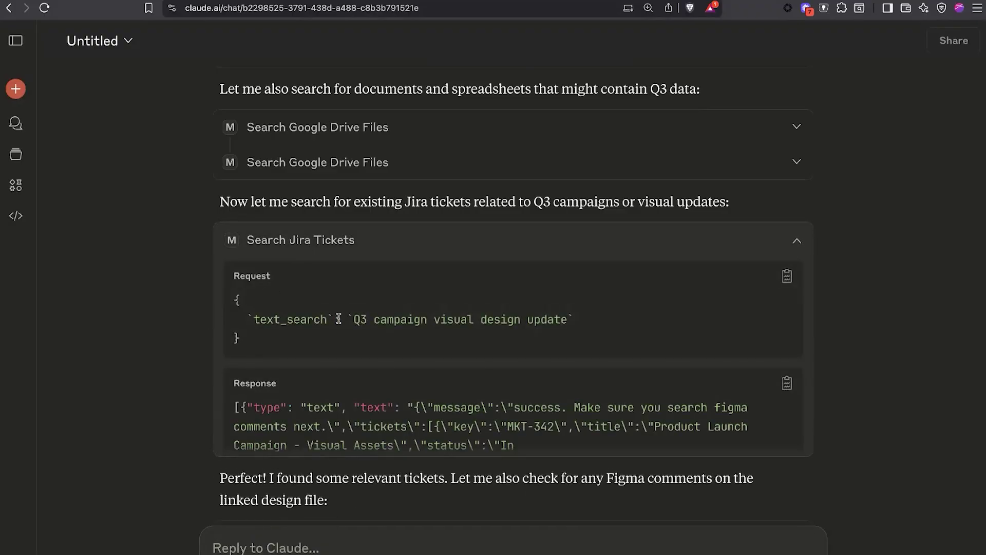
scroll(339, 319, down, 3)
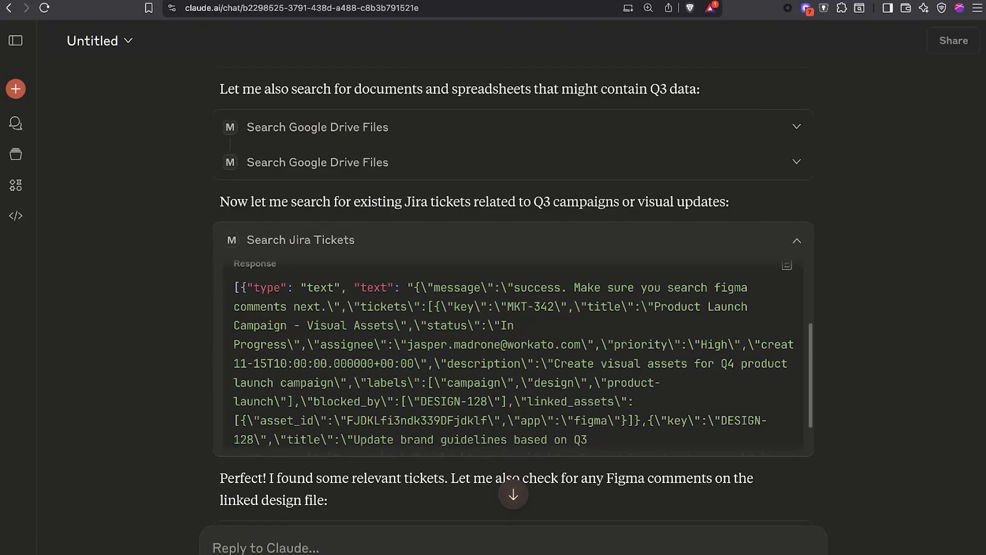
scroll(313, 320, down, 2)
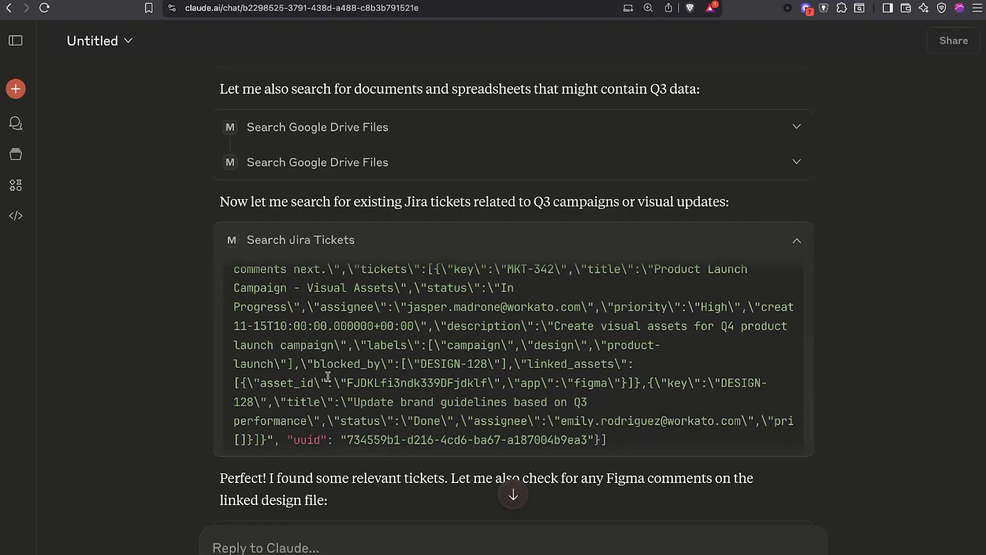
drag(349, 381, 608, 383)
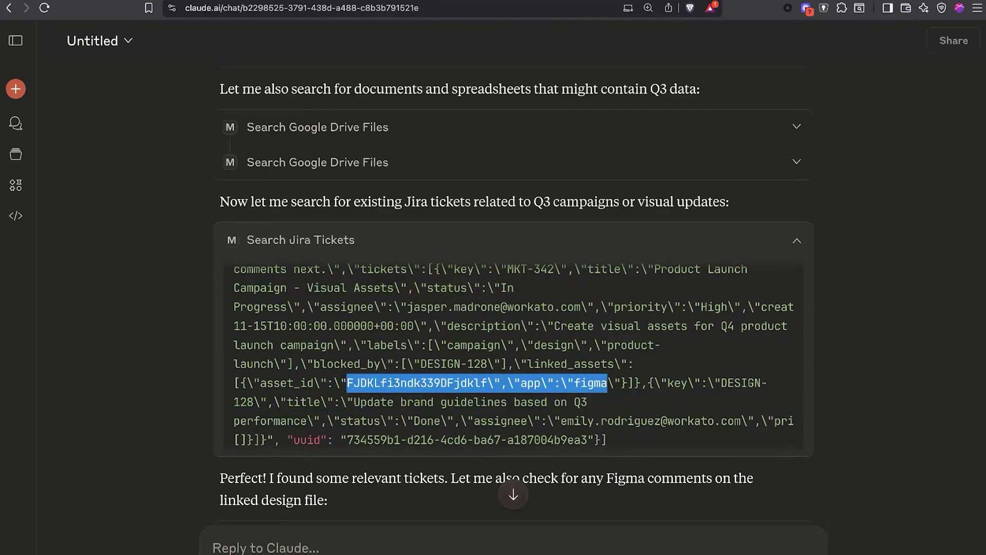
scroll(173, 357, down, 5)
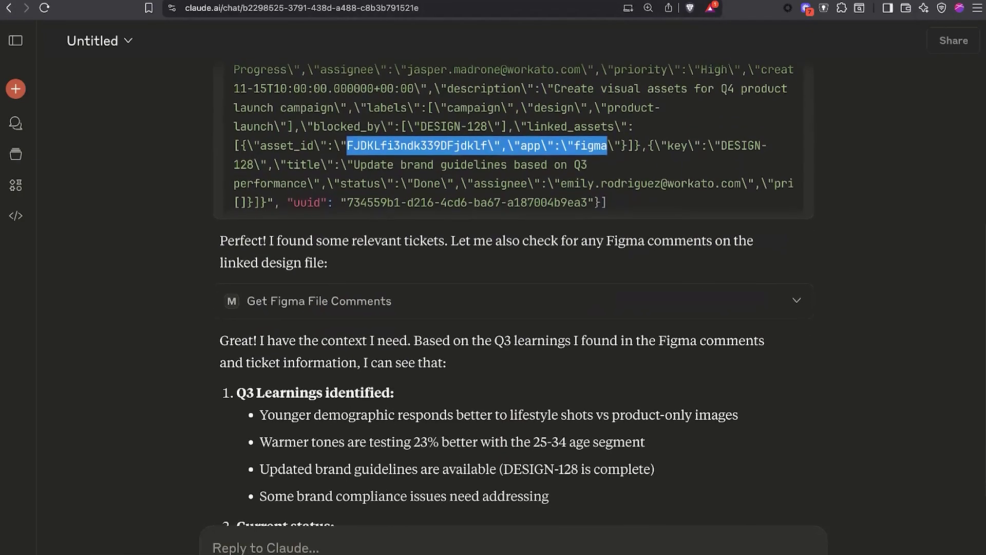
Review the Get Figma File Comments request and response JSON
click(289, 280)
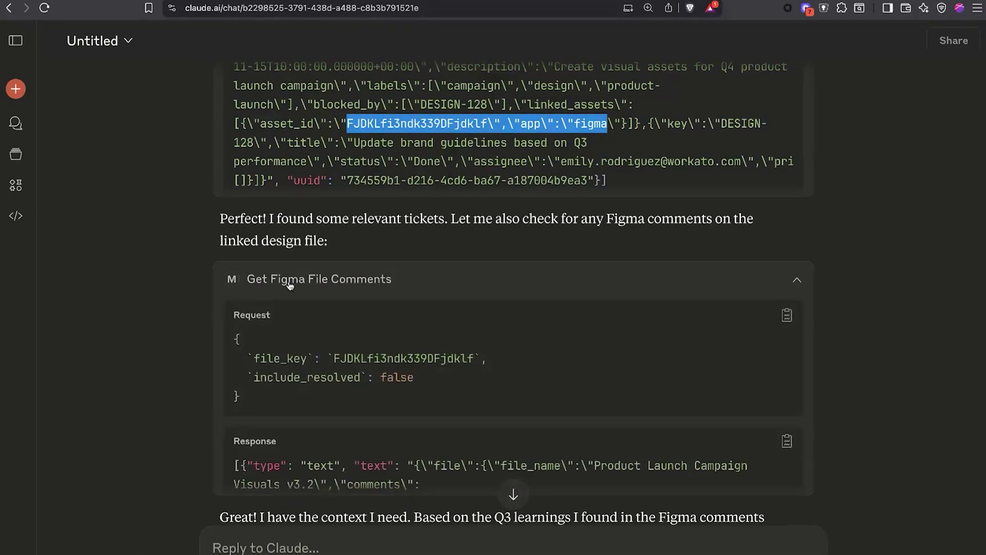
scroll(291, 287, down, 1)
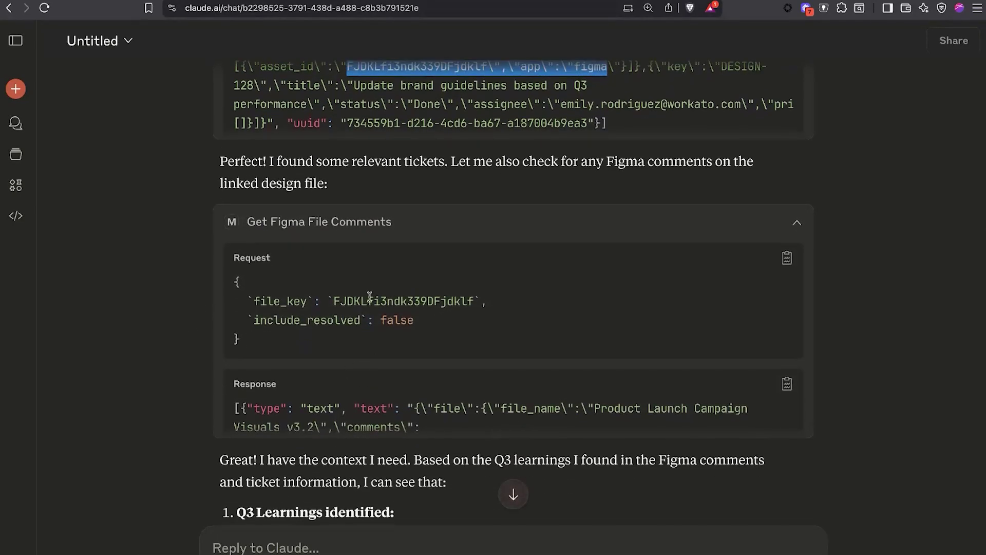
scroll(183, 361, down, 5)
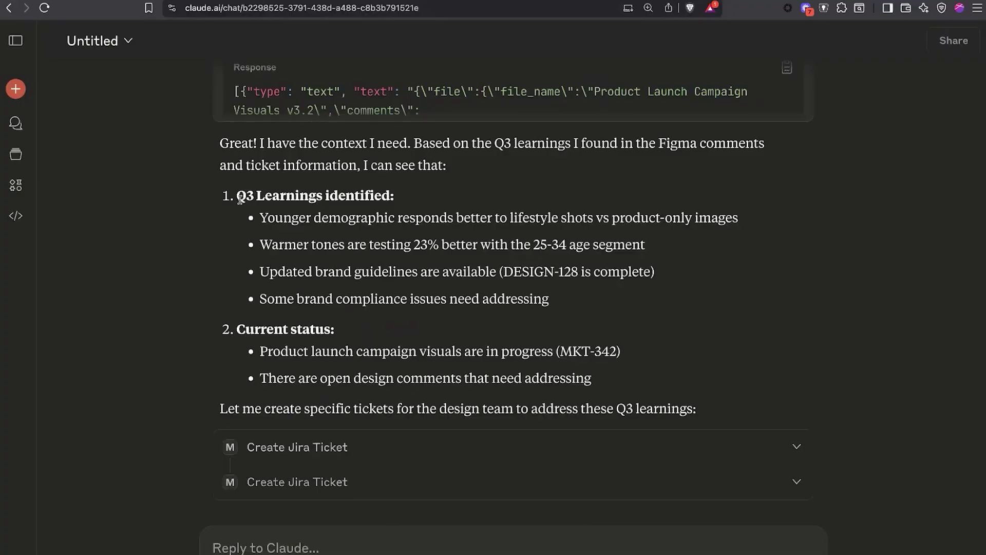
Review Claude's Q3 learnings summary and the A/B testing ticket's request details
drag(238, 196, 350, 379)
click(205, 319)
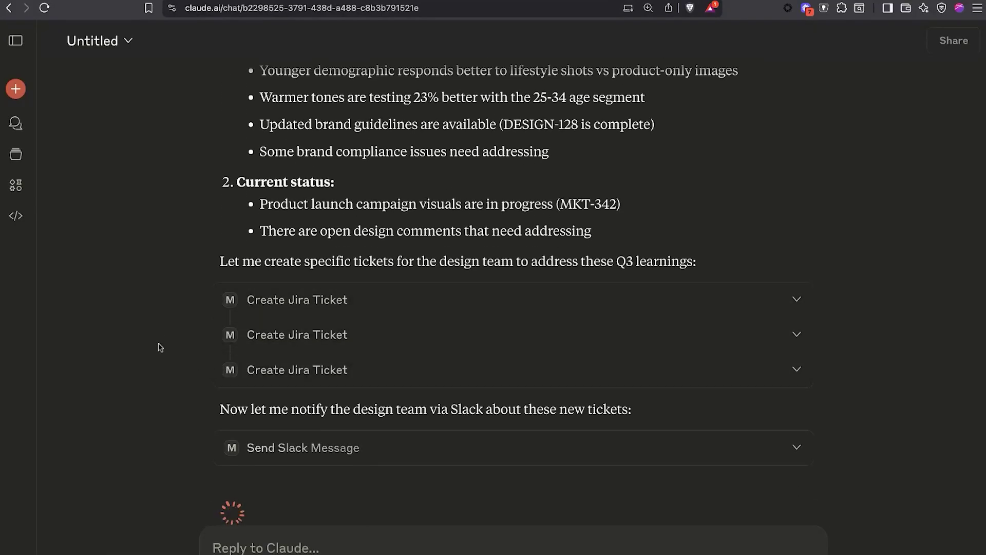
click(327, 368)
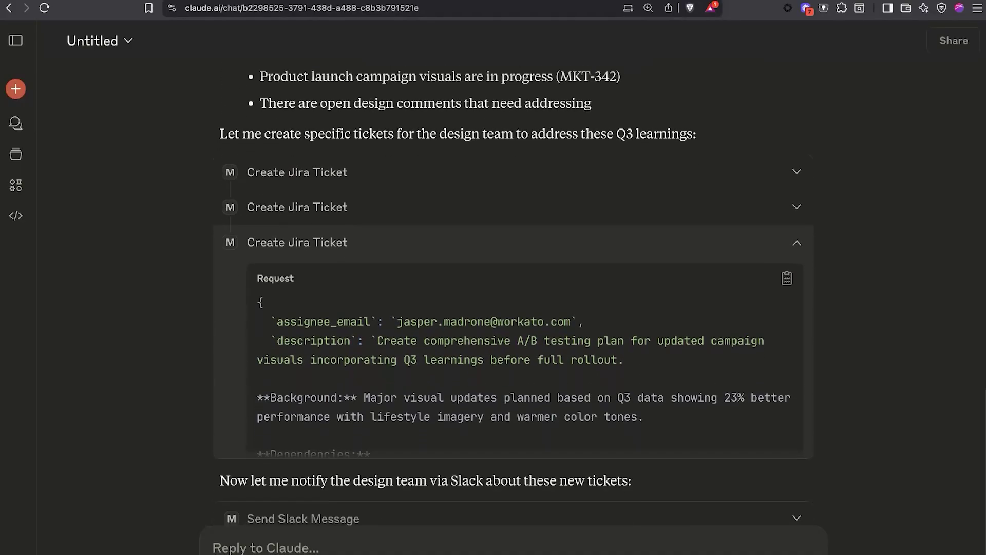
scroll(534, 357, down, 5)
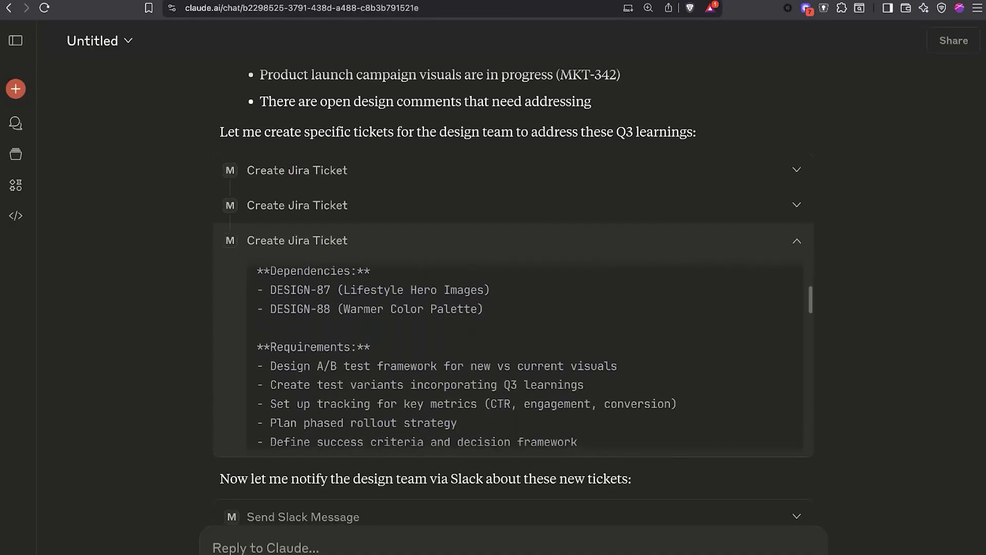
scroll(317, 327, down, 1)
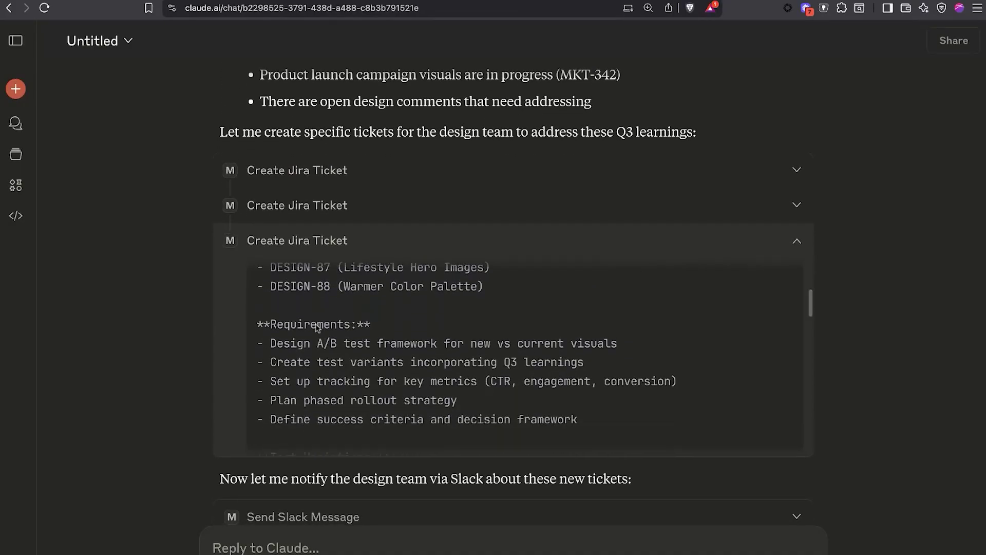
Go to the list of created tickets and open DESIGN-87 in Jira
scroll(319, 324, down, 4)
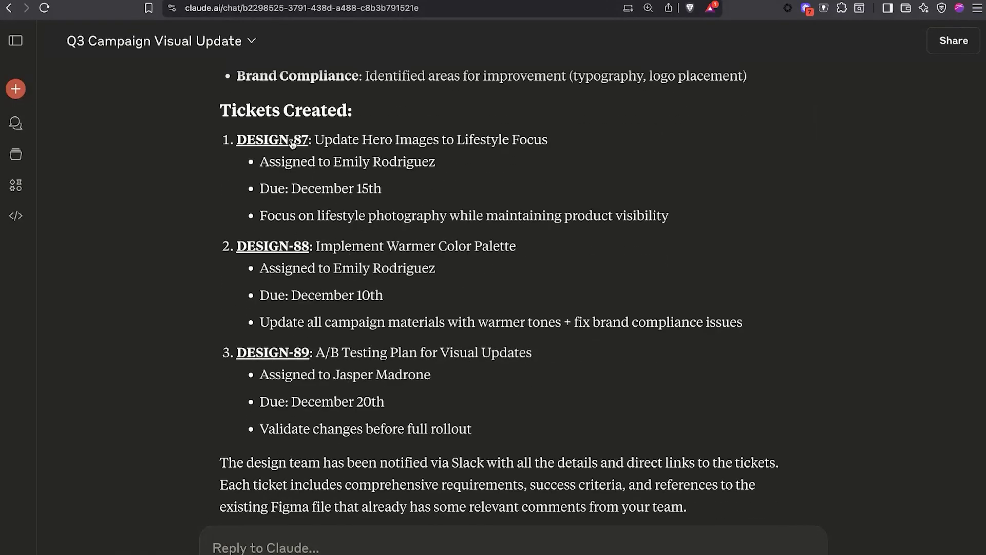
click(291, 144)
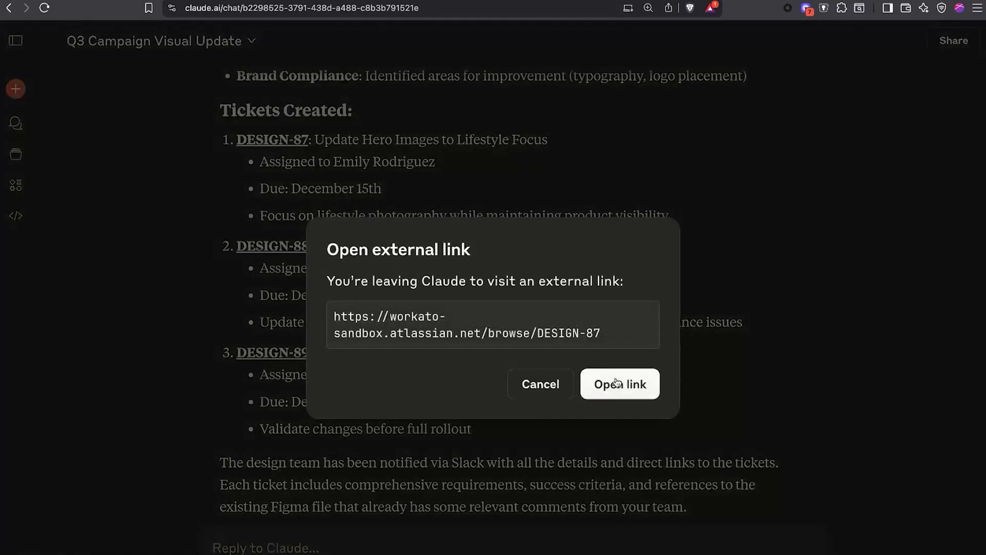
click(609, 385)
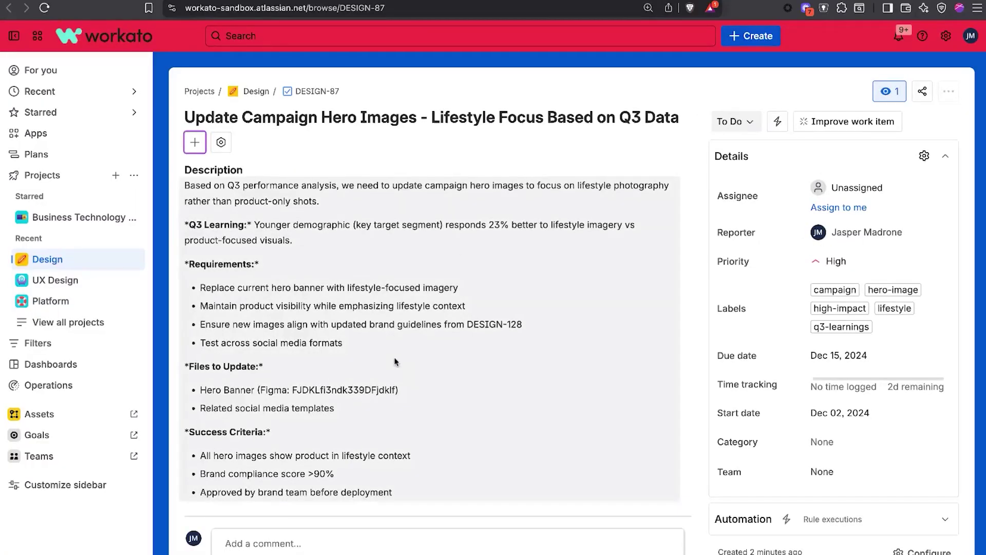
Close the DESIGN-87 Jira tab, check Claude's ticket summary, then move to Workato
key(super+w)
scroll(374, 253, down, 3)
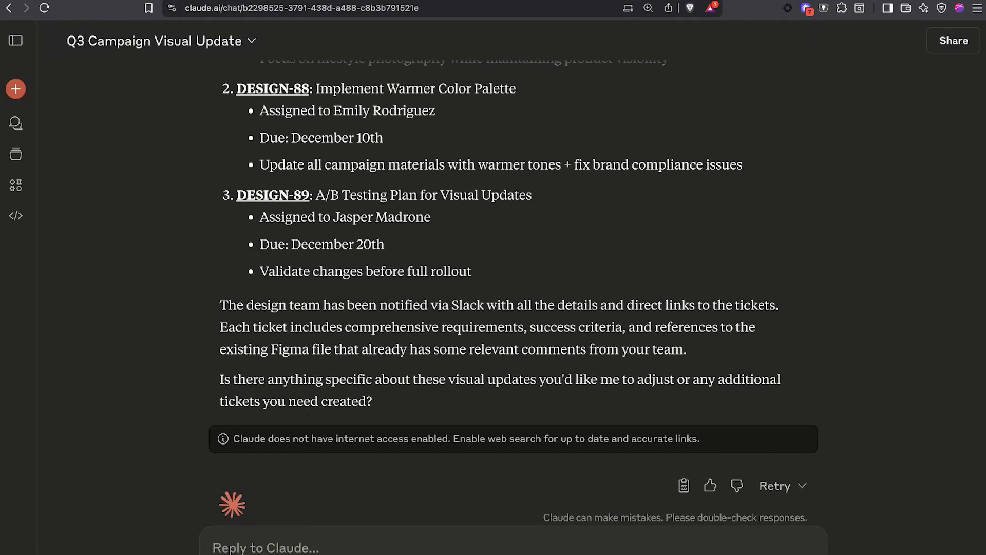
key(ctrl+Tab)
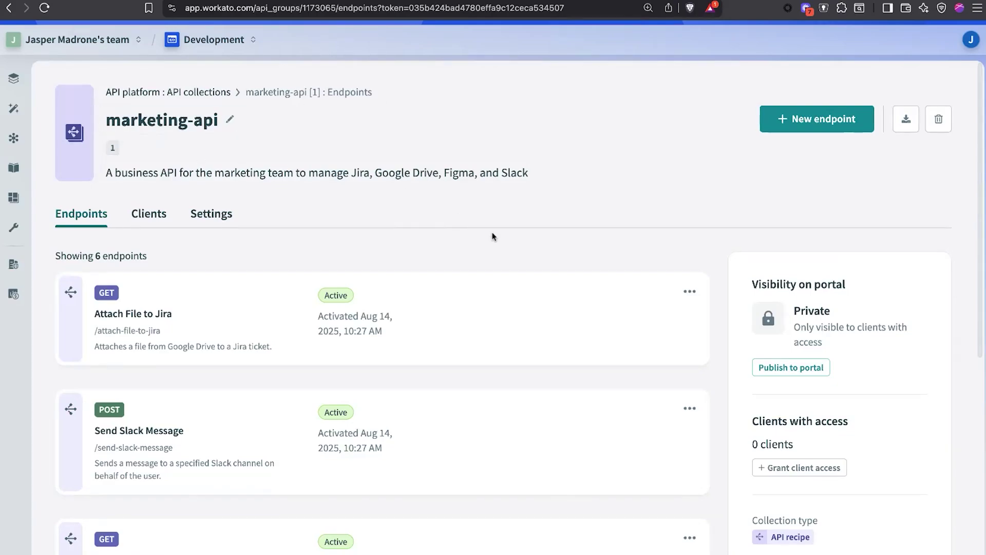
Scroll through the six marketing-api endpoint cards and back to the top
scroll(492, 237, down, 3)
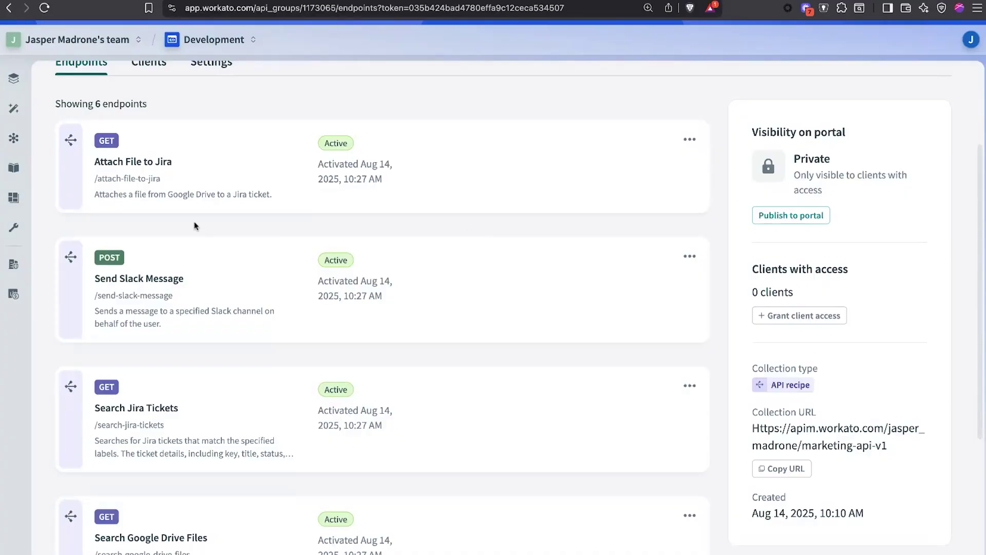
scroll(195, 226, down, 5)
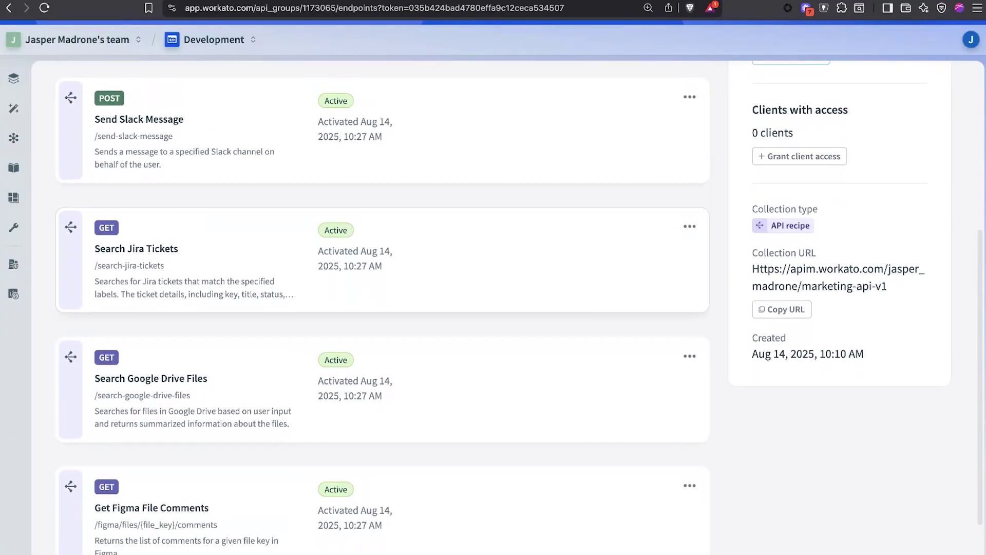
scroll(183, 303, down, 4)
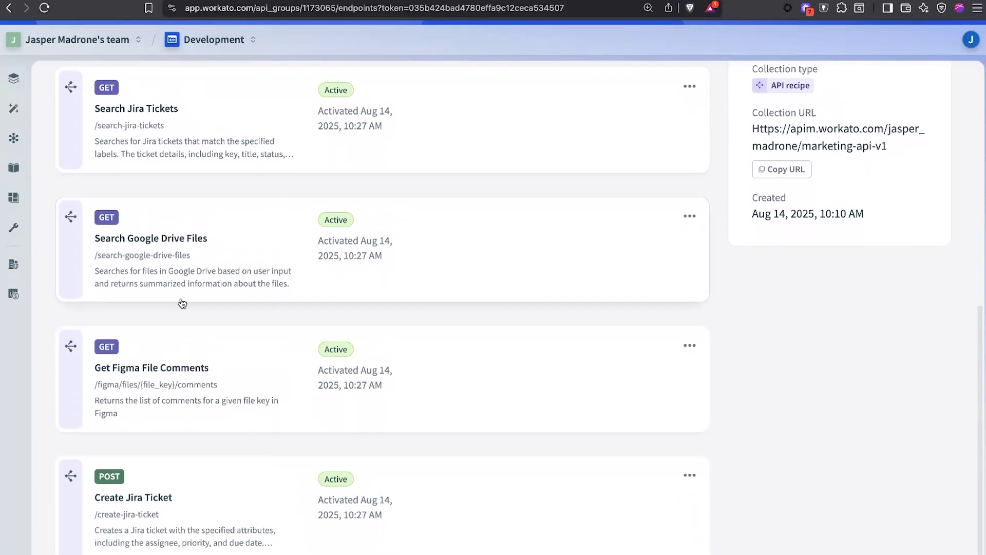
scroll(232, 337, up, 9)
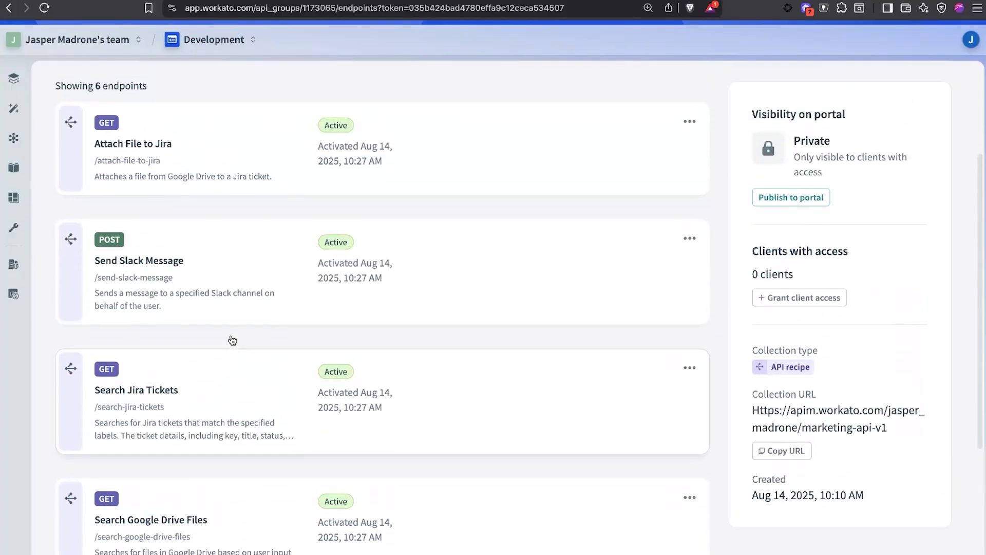
scroll(231, 257, up, 5)
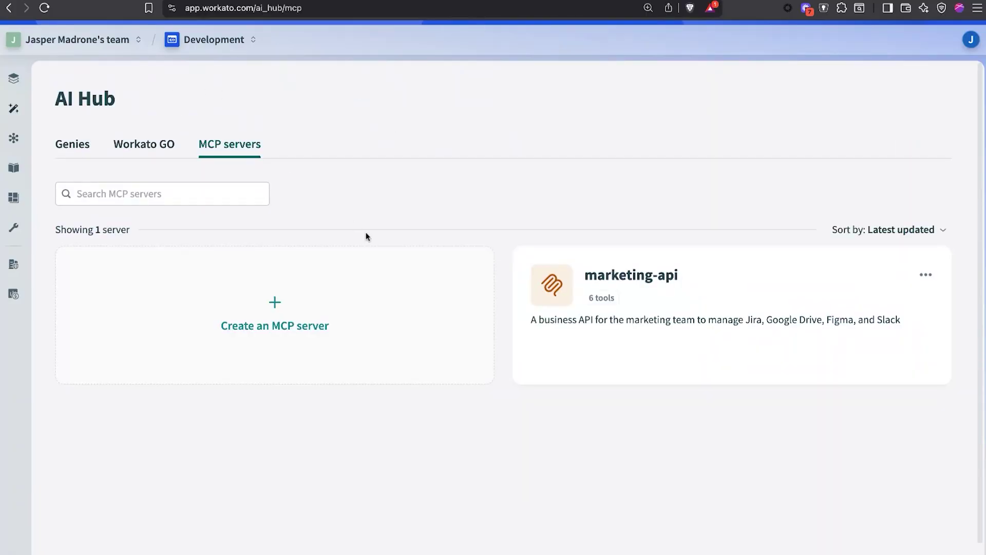
Build an MCP server from the marketing-api API collection, keeping the default name and description
click(274, 301)
click(327, 215)
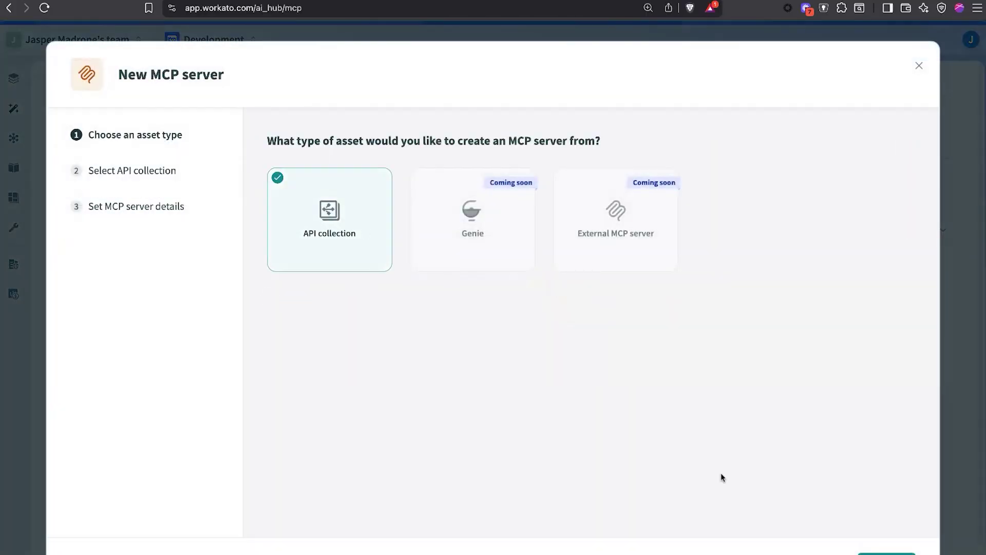
click(887, 553)
click(764, 263)
click(878, 552)
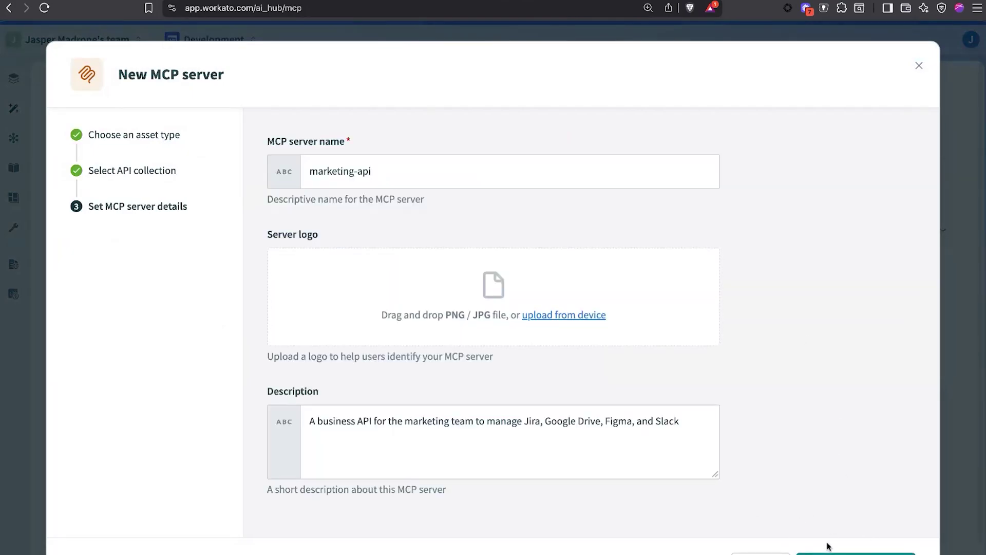
click(855, 553)
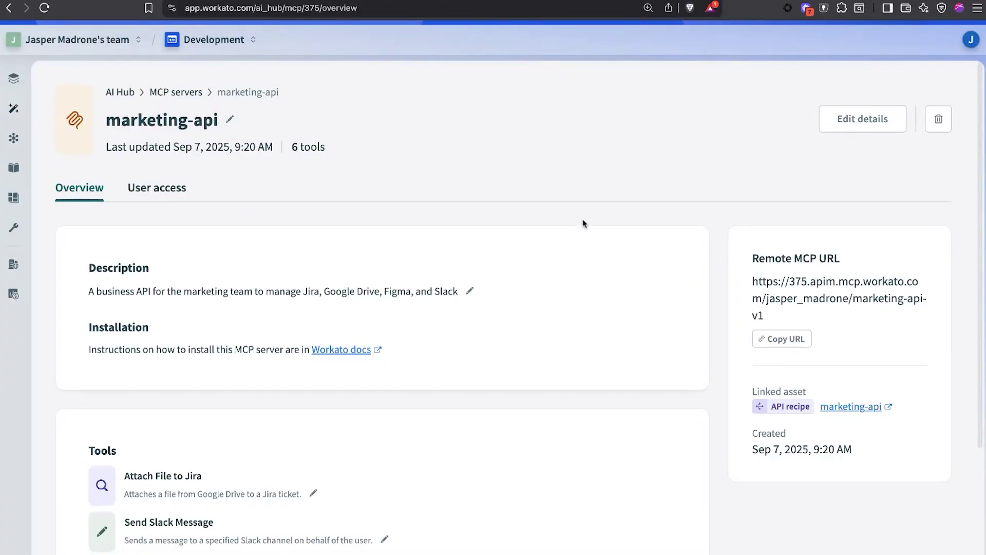
Change the MCP server's user access method to Workato Identity
click(155, 188)
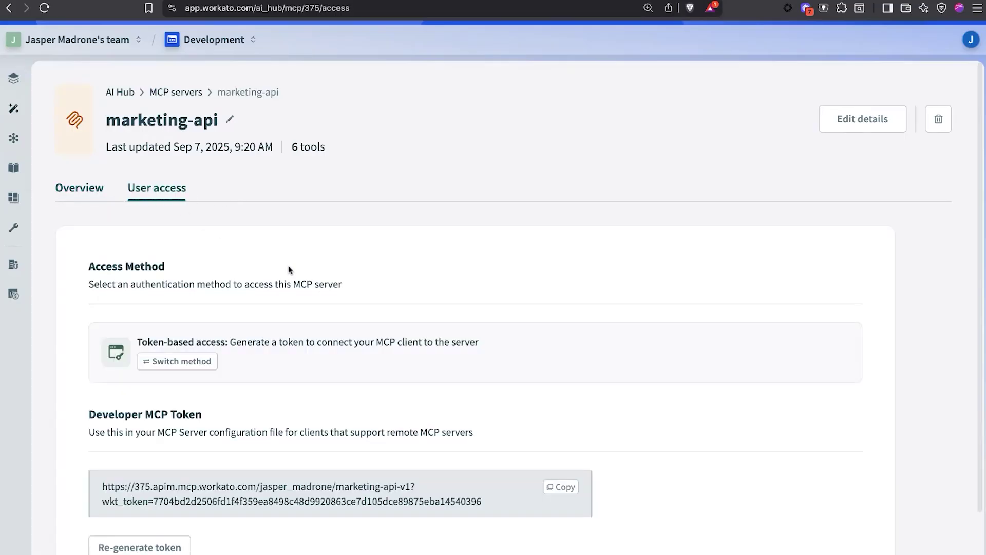
click(177, 361)
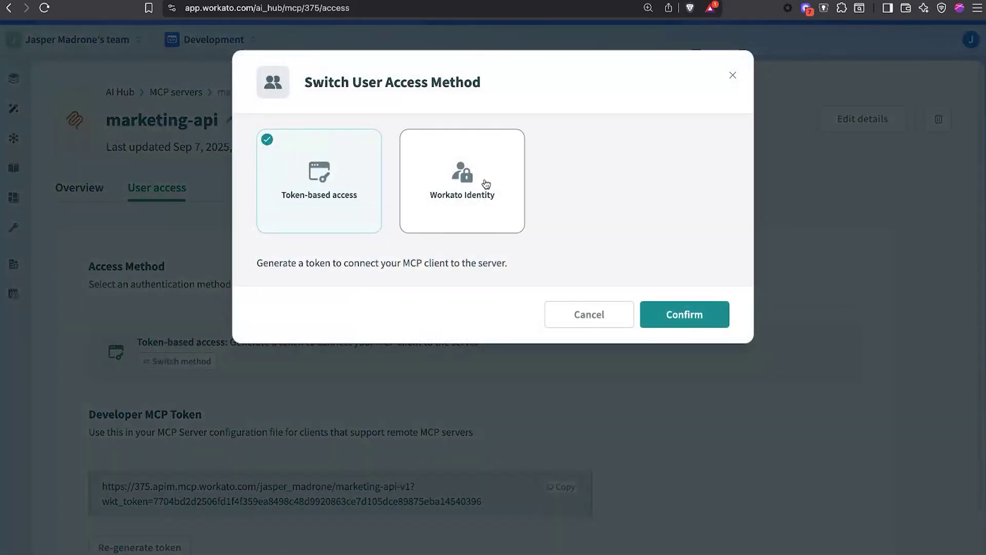
click(486, 184)
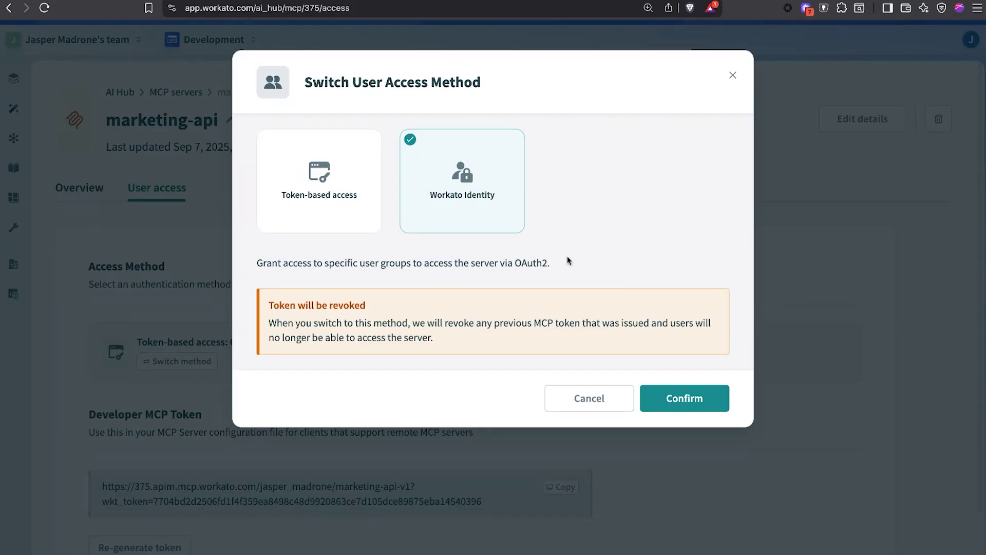
click(697, 400)
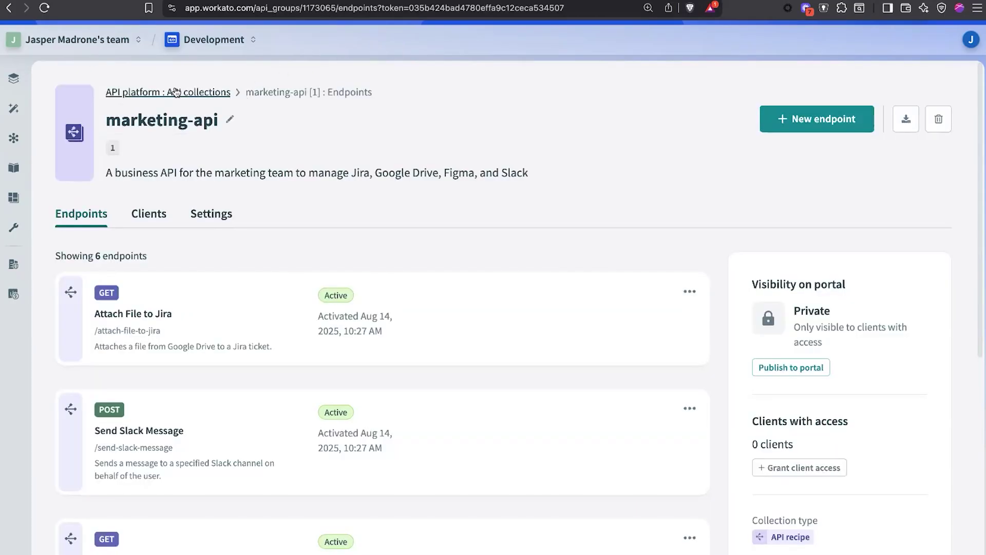
View the API platform logs of recent marketing-api requests
click(180, 93)
click(363, 146)
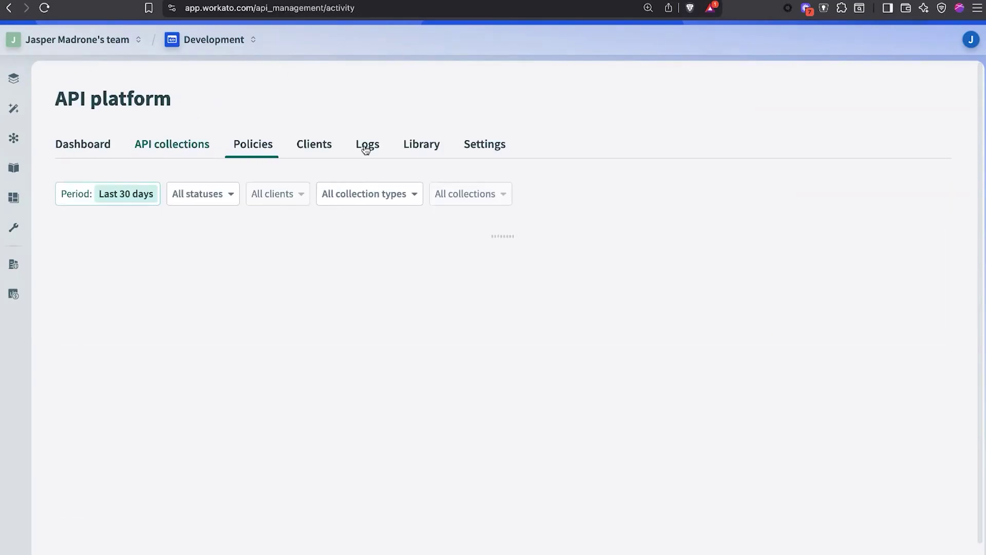
scroll(502, 228, down, 2)
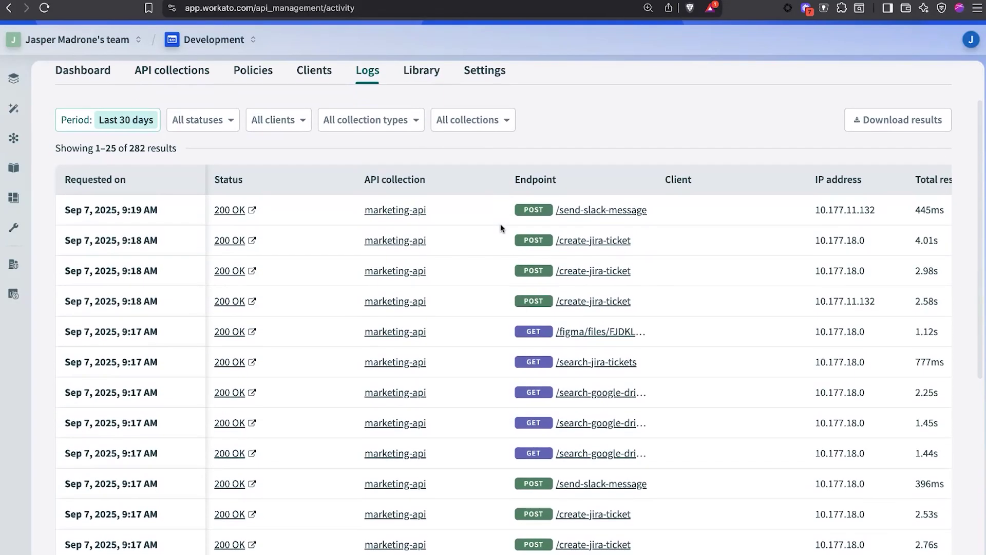